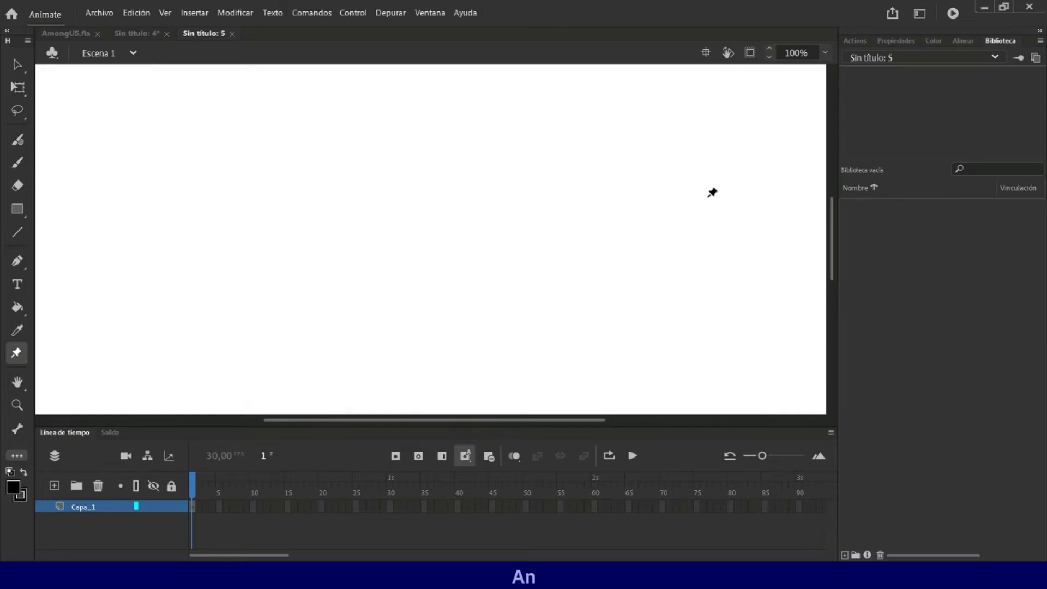
Step: Import PERSONAJEANIMATE.ai from the Sources folder into the library, converting its layers to a single Animate layer (Capa única de Animate)
left_click(99, 13)
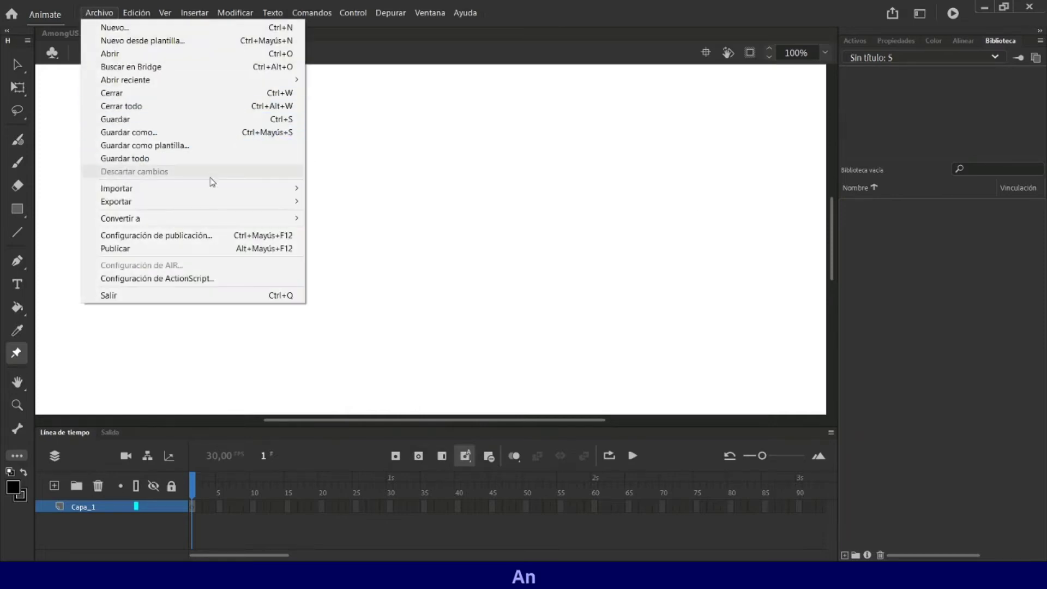
mouse_move(216, 188)
left_click(375, 203)
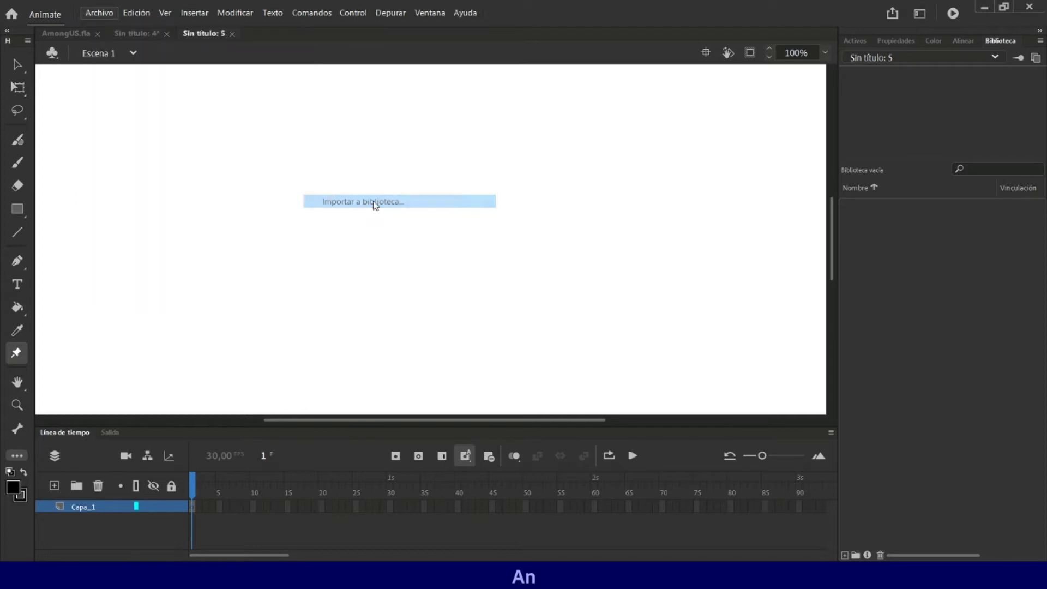
left_click(278, 230)
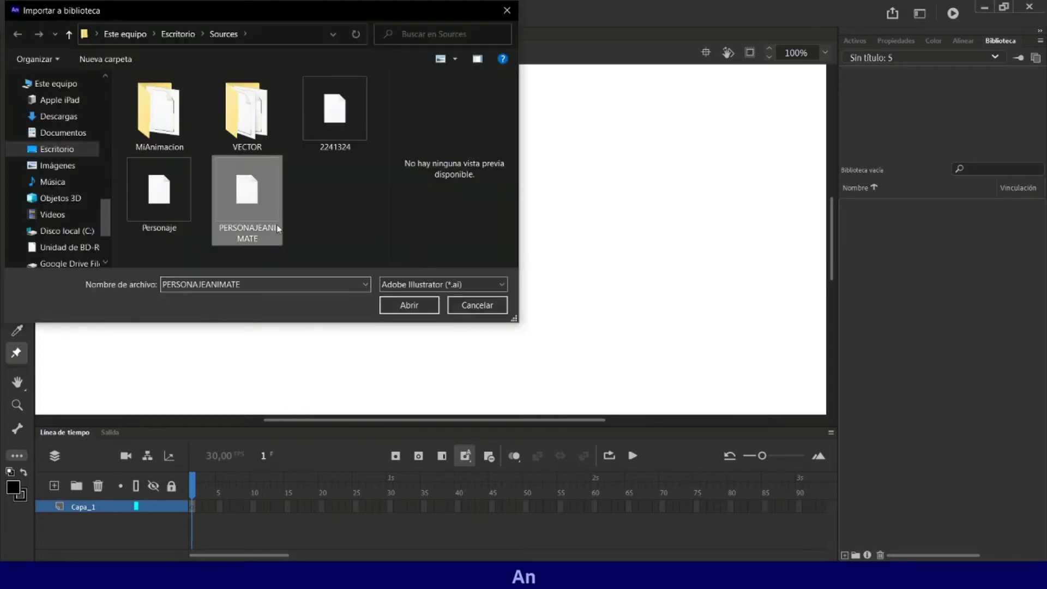
left_click(419, 306)
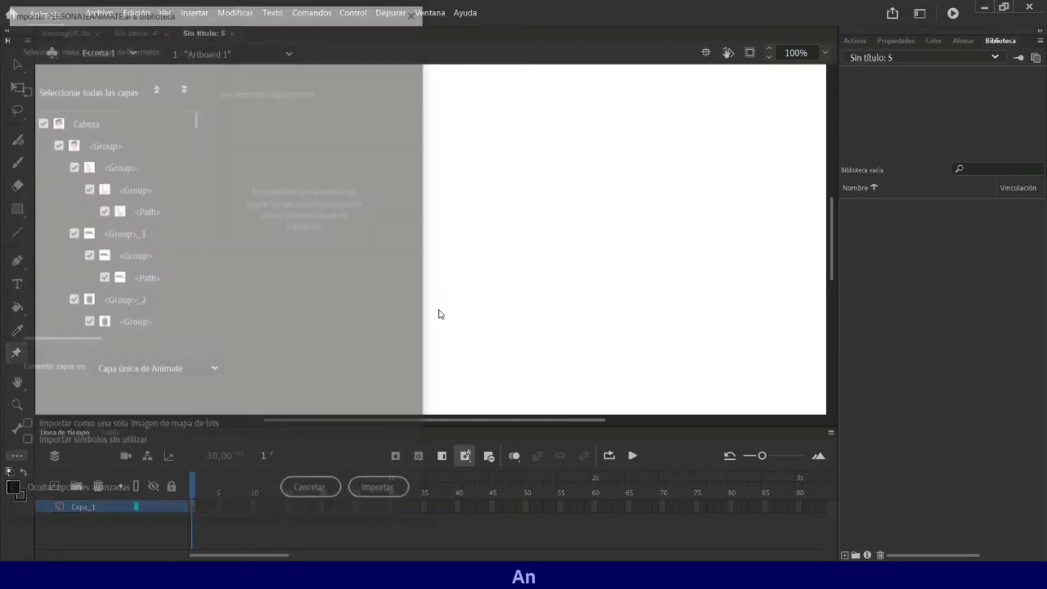
left_click(224, 370)
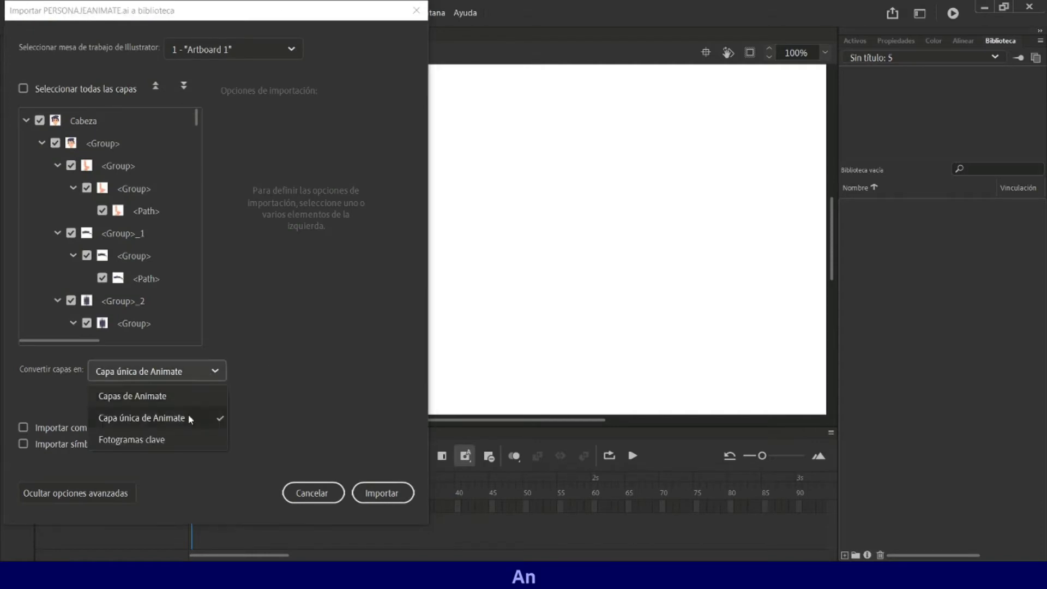
left_click(188, 414)
left_click(369, 495)
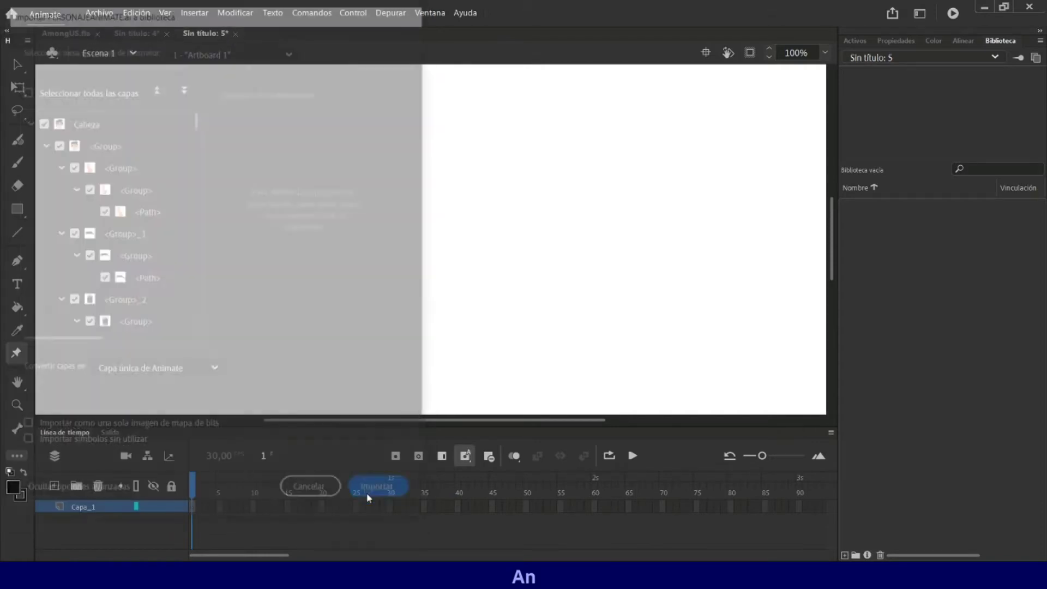
Step: Place the PERSONAJEANIMATE.ai character near the middle of the stage and open its symbol for editing
left_click_drag(879, 219, 425, 232)
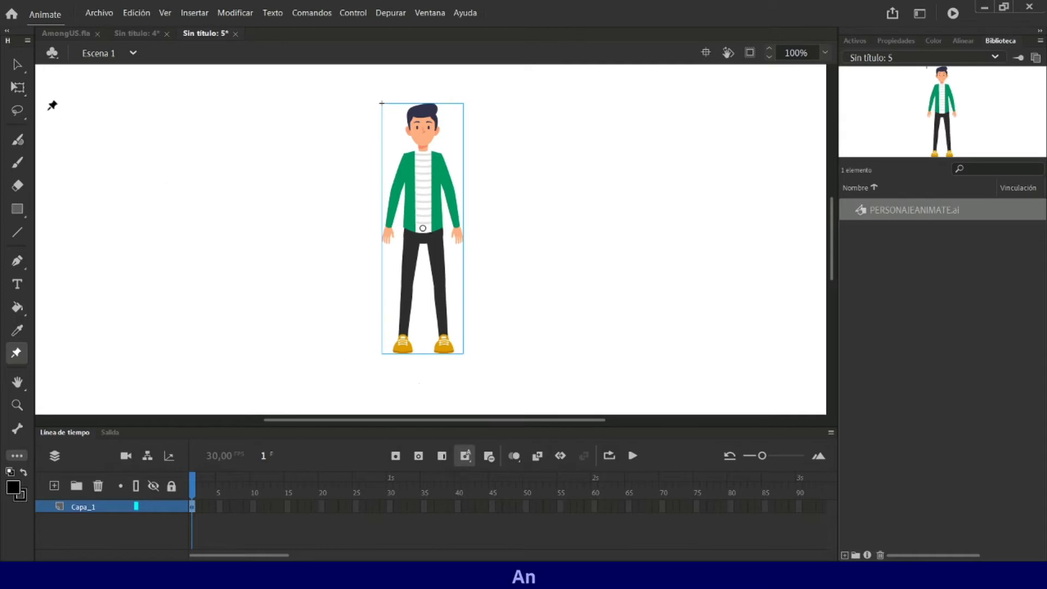
left_click(18, 87)
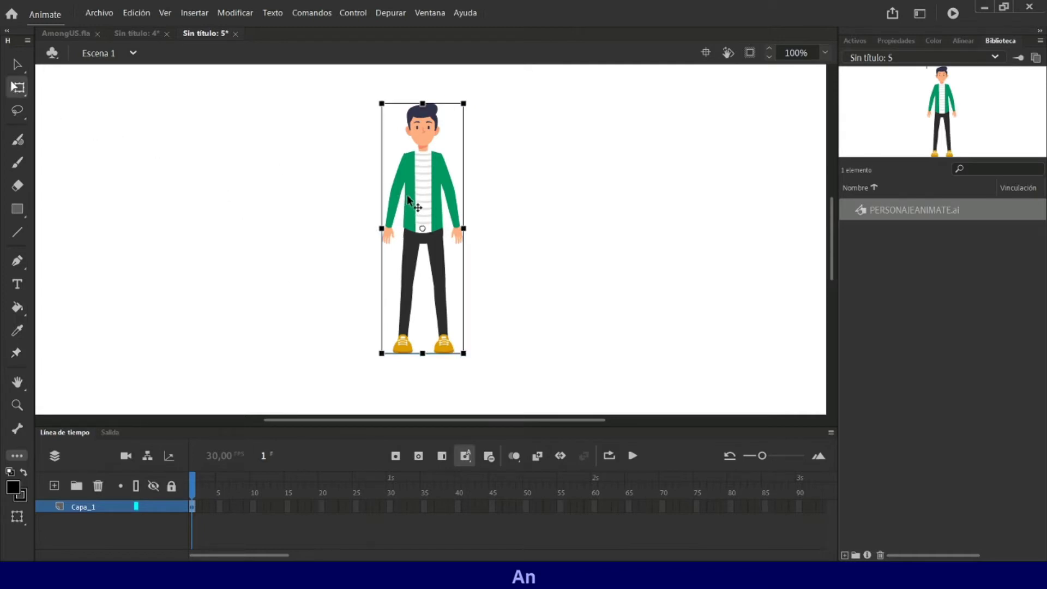
double_click(408, 197)
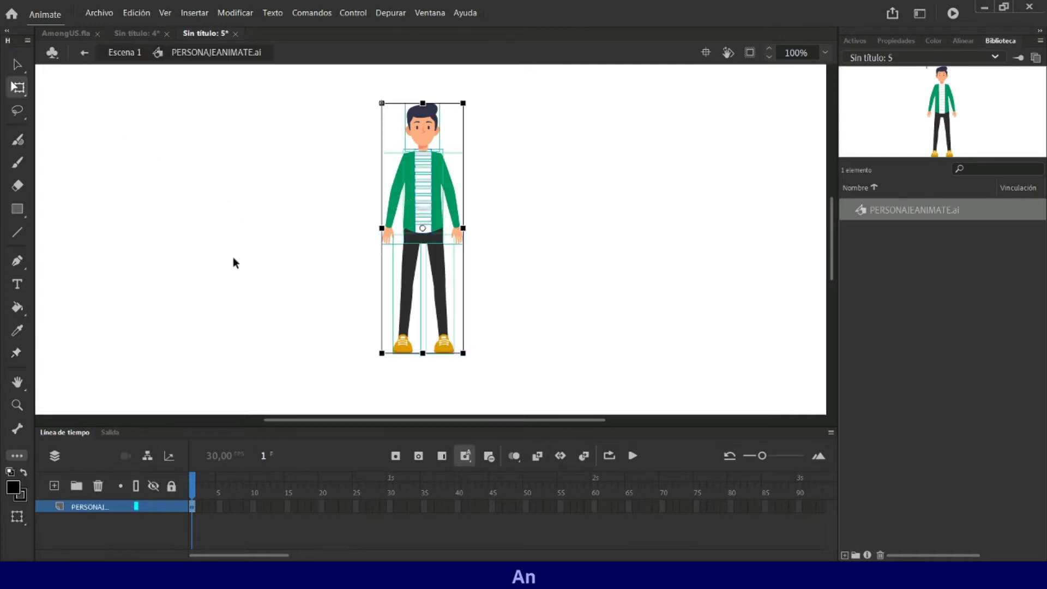
Step: Create a warp mesh over the whole character with the Asset Warp tool, pinning the lower torso and the neck
left_click(24, 352)
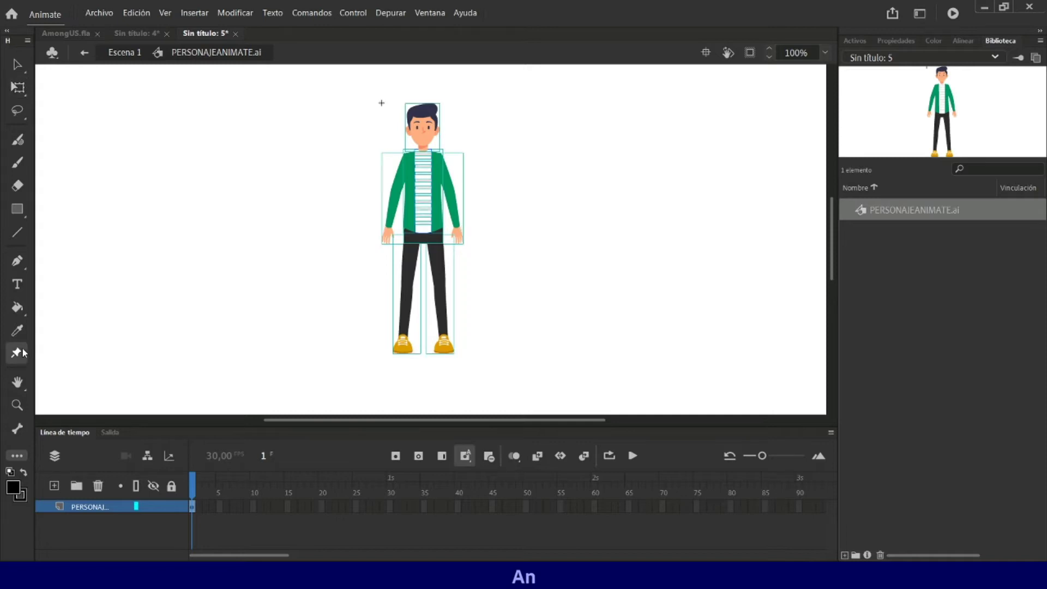
left_click(418, 210)
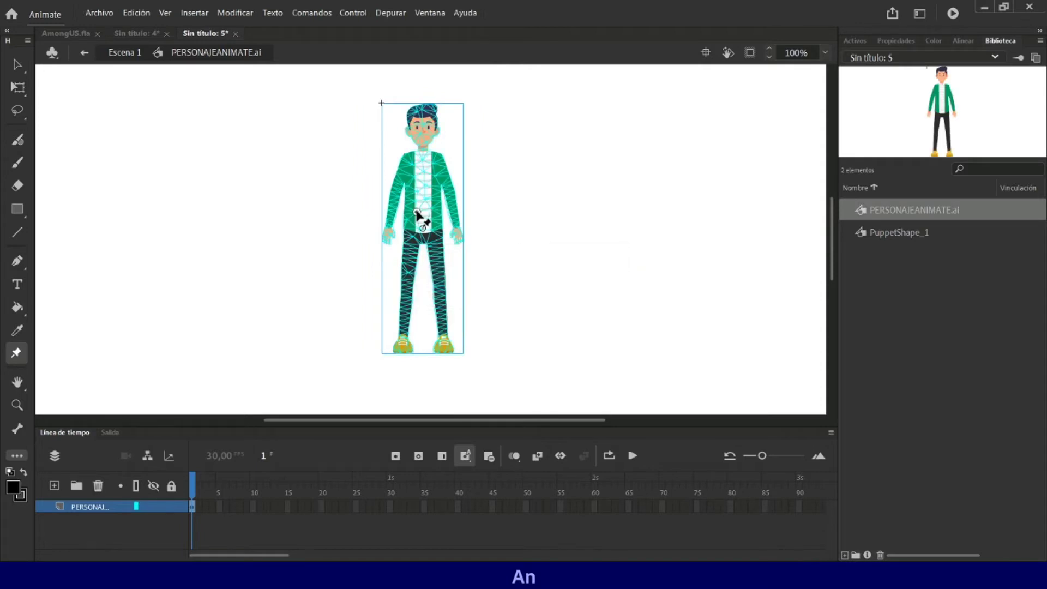
scroll(416, 282, "up", 1)
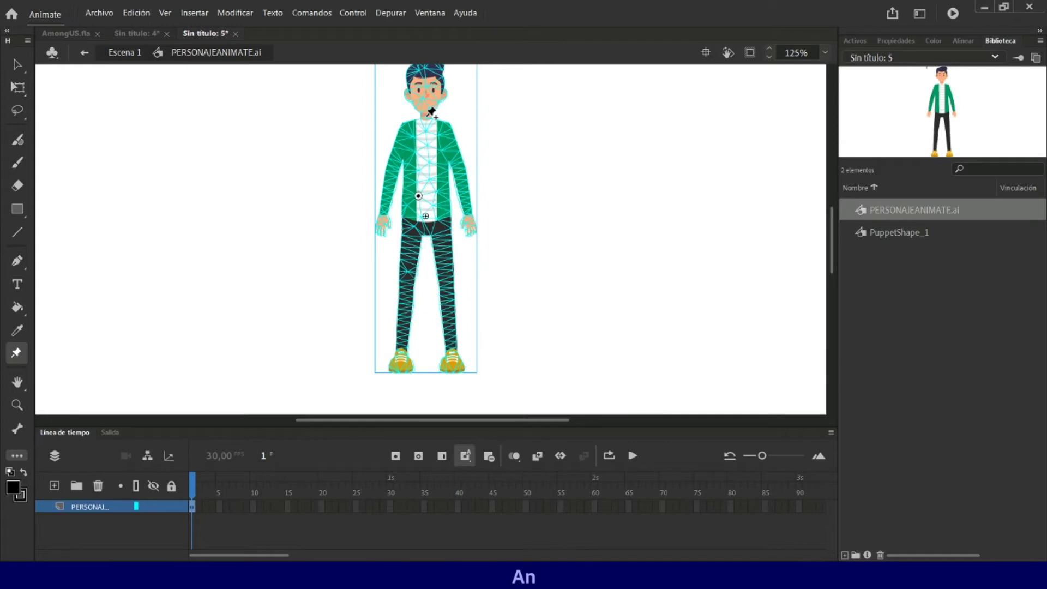
left_click(427, 116)
Step: Add warp pins to the shoulder, elbow, wrist and hand of both arms
left_click(404, 131)
left_click(391, 166)
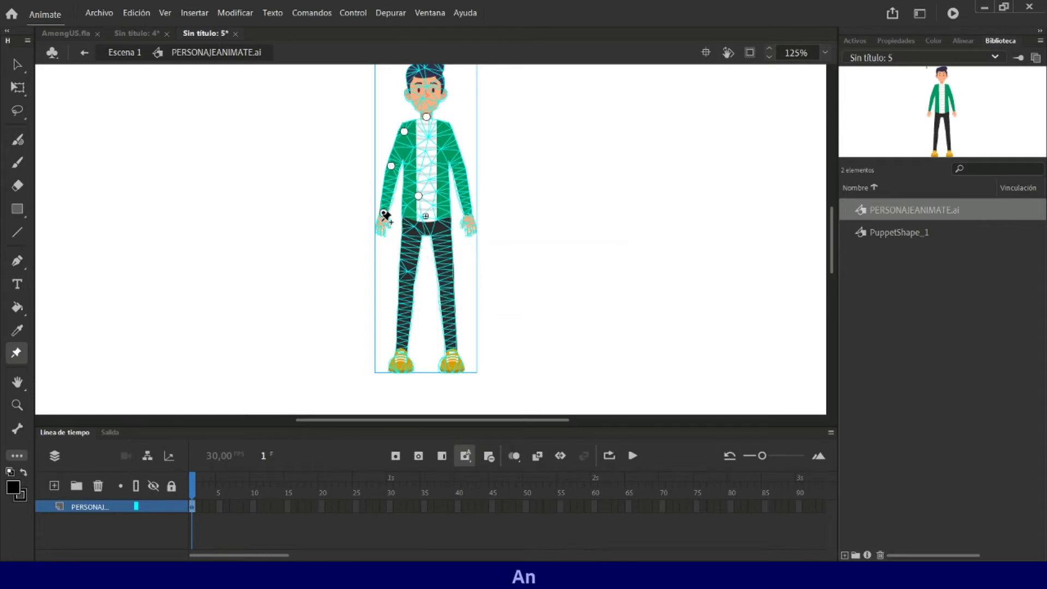
left_click(383, 213)
left_click(383, 221)
left_click(468, 212)
left_click(470, 218)
left_click(459, 165)
left_click(446, 132)
Step: Add warp pins to the hip, knee, ankle and foot of both legs
left_click(410, 234)
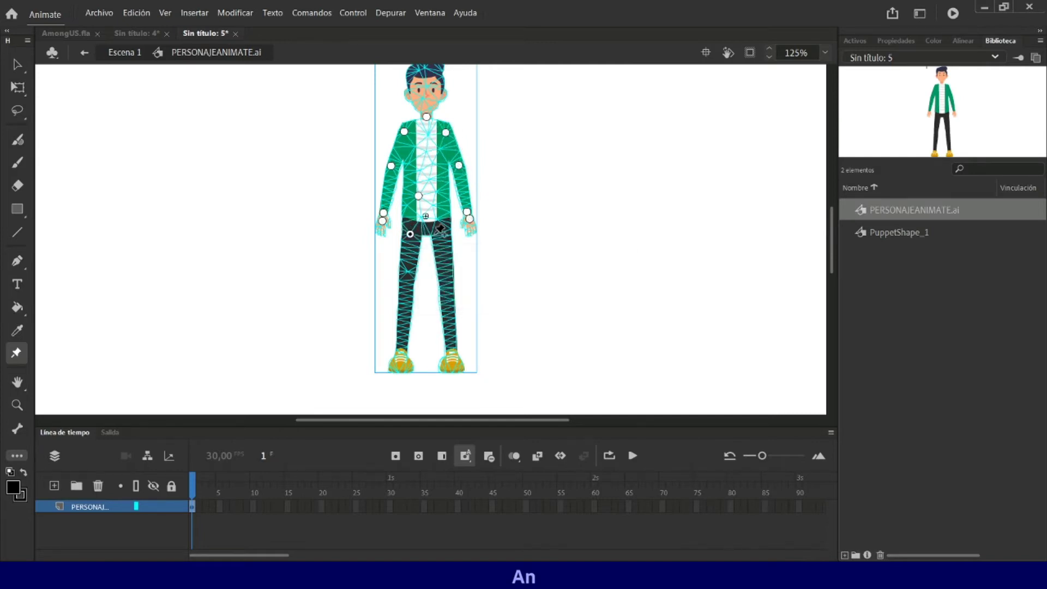
left_click(444, 234)
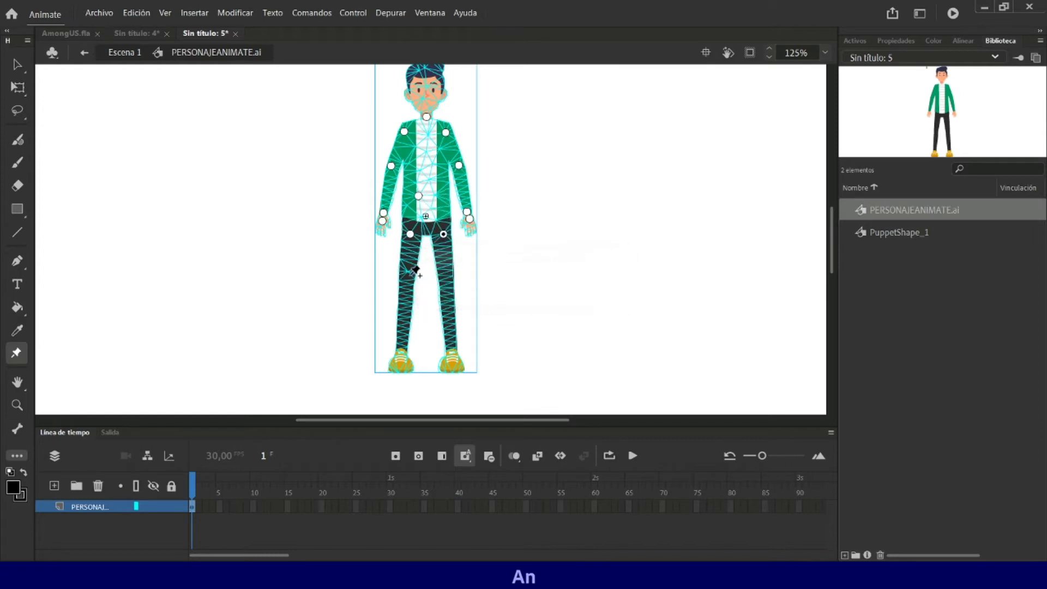
left_click(408, 280)
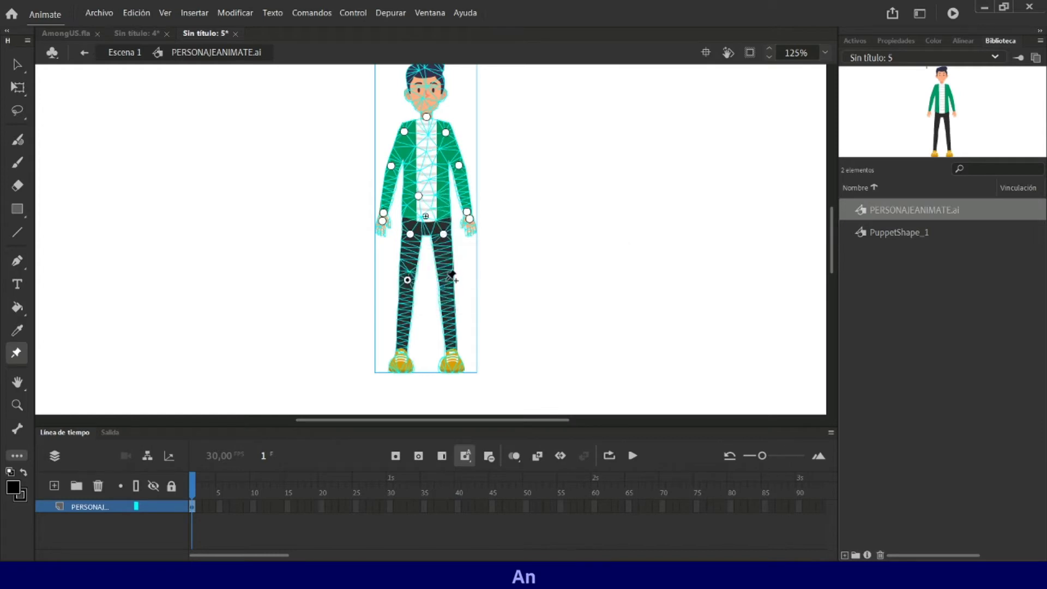
left_click(447, 280)
left_click(400, 347)
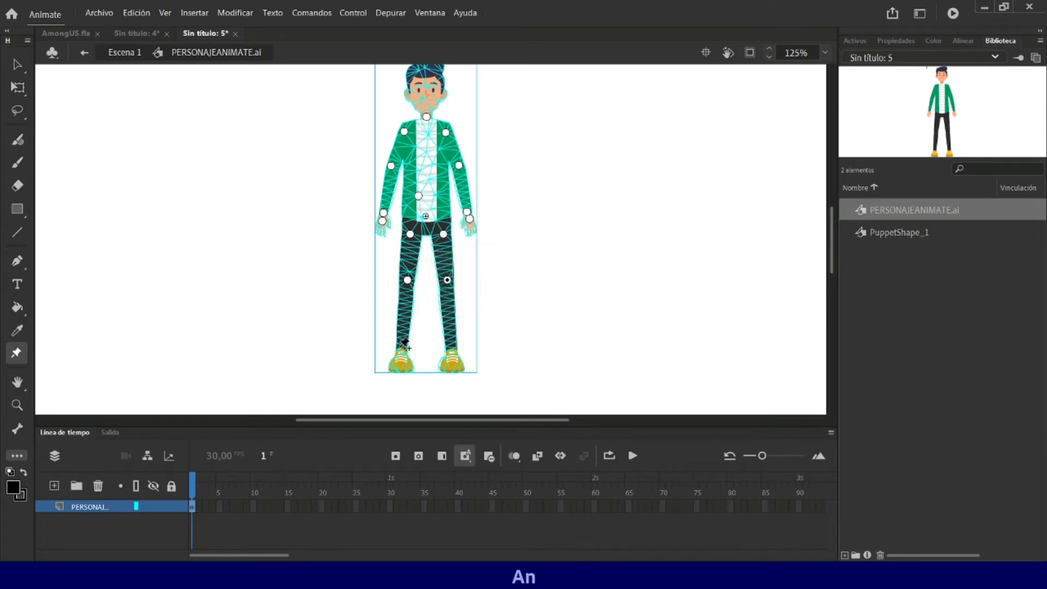
left_click(452, 345)
left_click(401, 367)
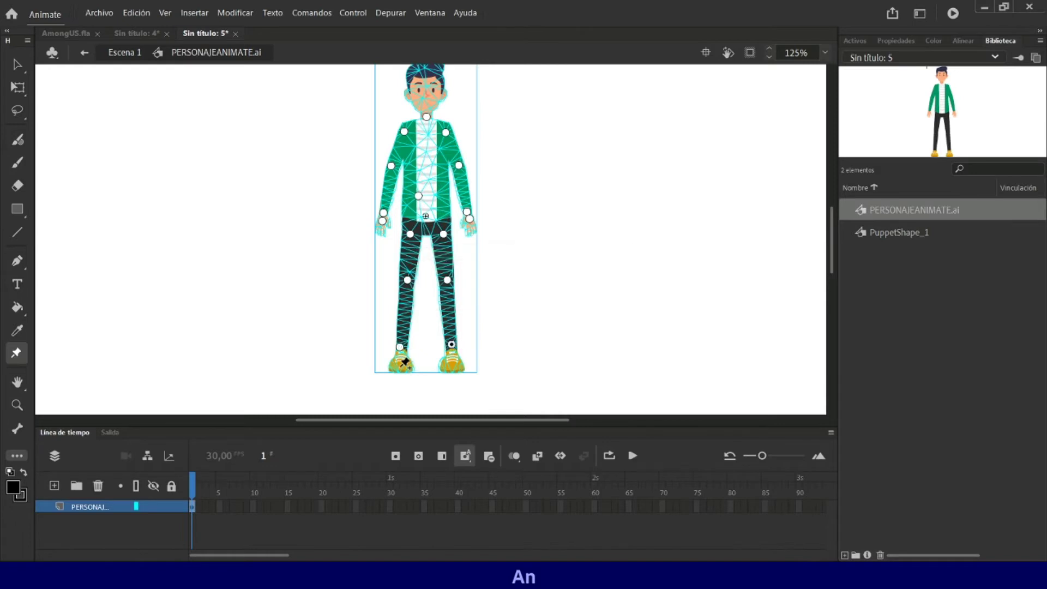
left_click(453, 366)
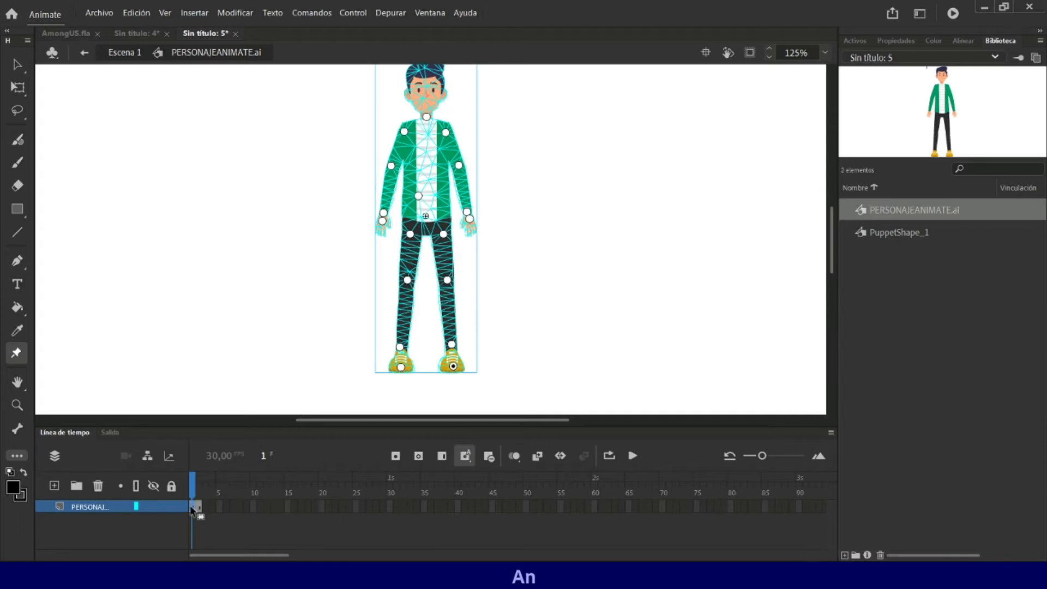
Step: Extend the character layer to frame 10 and create a classic tween with a keyframe at frame 10
key("F5")
key("F5")
key("F5")
key("F5")
key("F5")
key("F5")
left_click(252, 506)
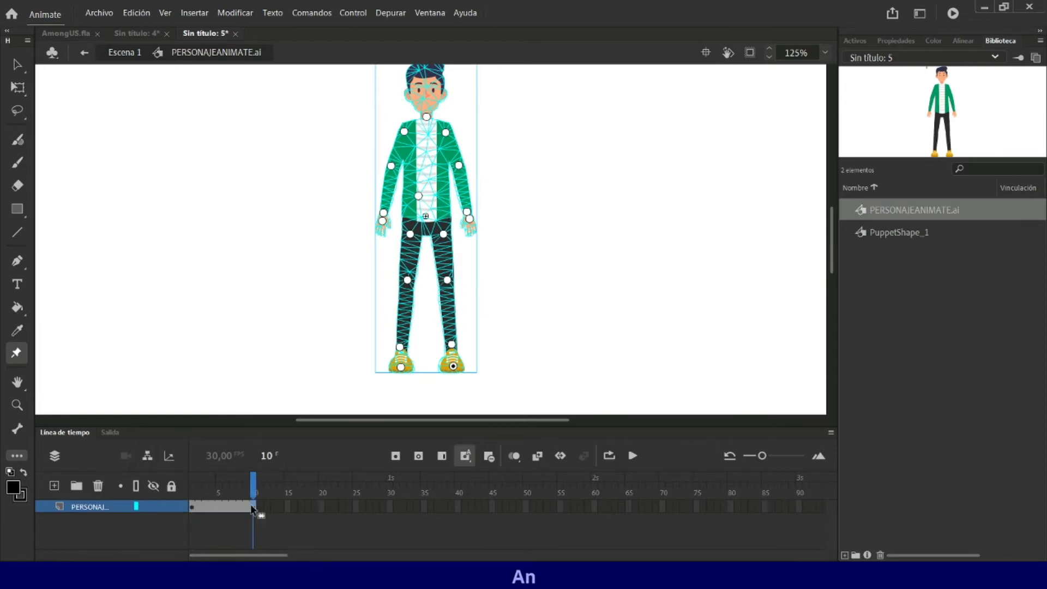
right_click(251, 507)
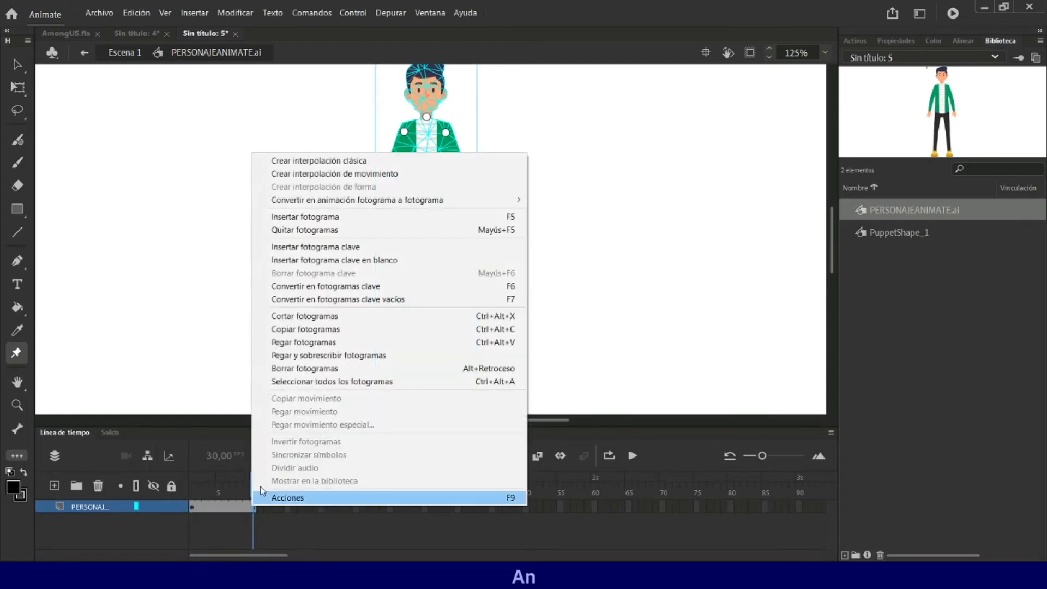
left_click(350, 160)
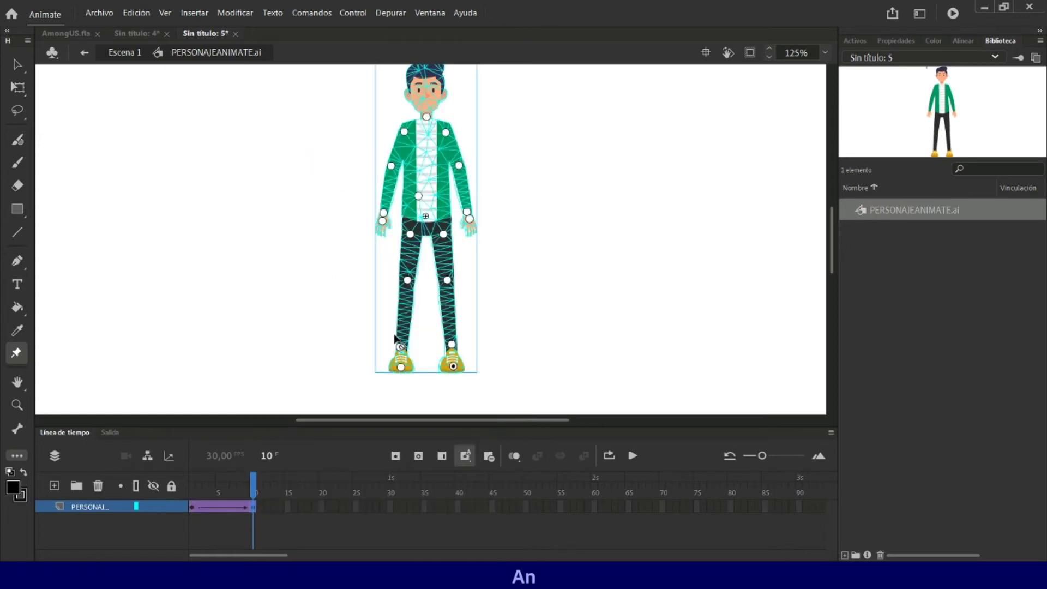
Step: Pose both legs at frame 10 by moving the ankle and foot pins outward and up, then scrub the timeline
left_click_drag(401, 347, 382, 335)
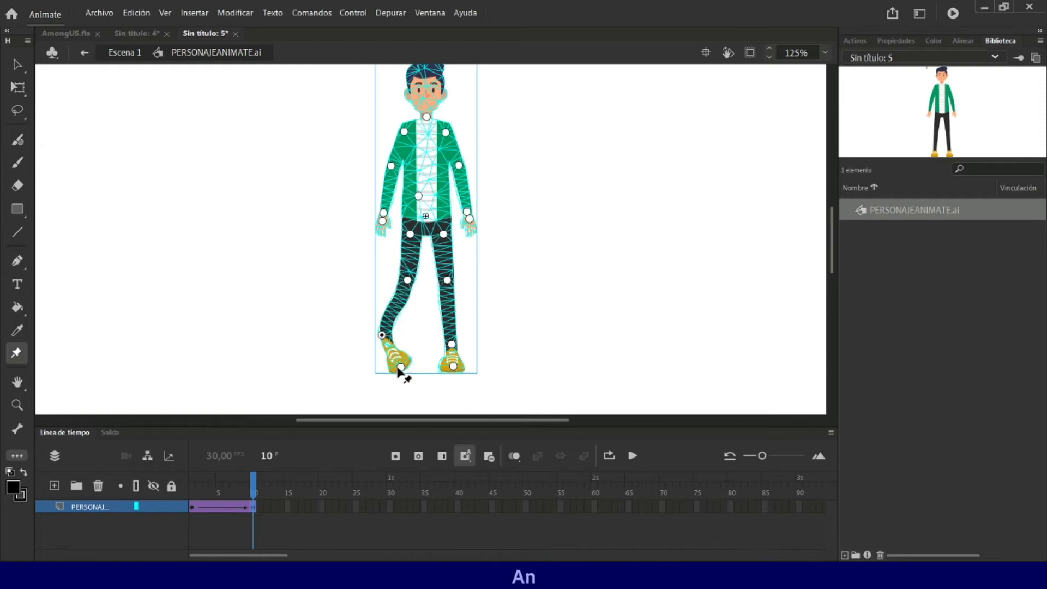
left_click_drag(400, 368, 368, 351)
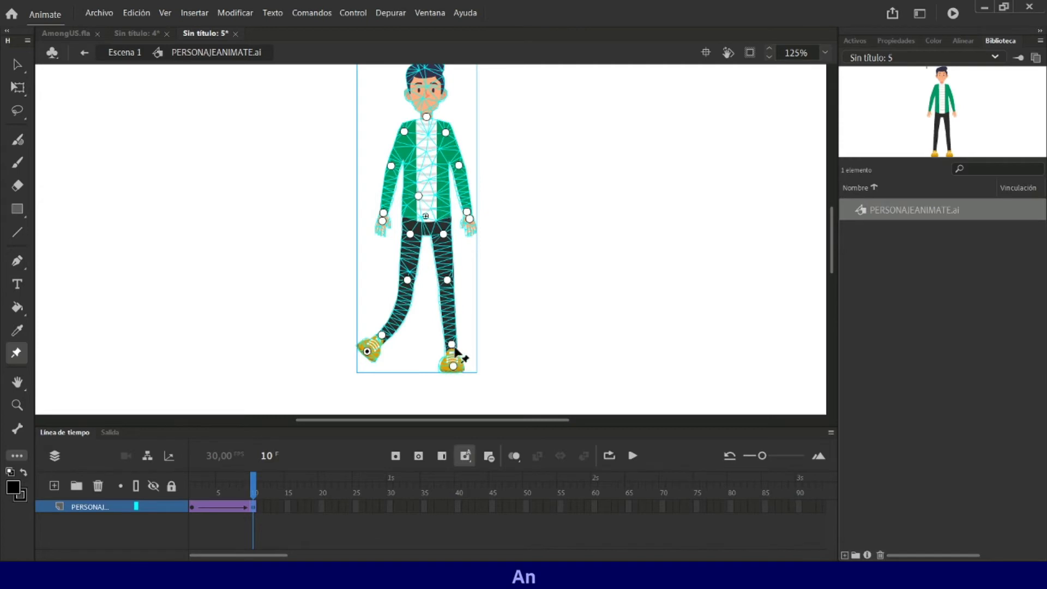
left_click_drag(455, 349, 493, 357)
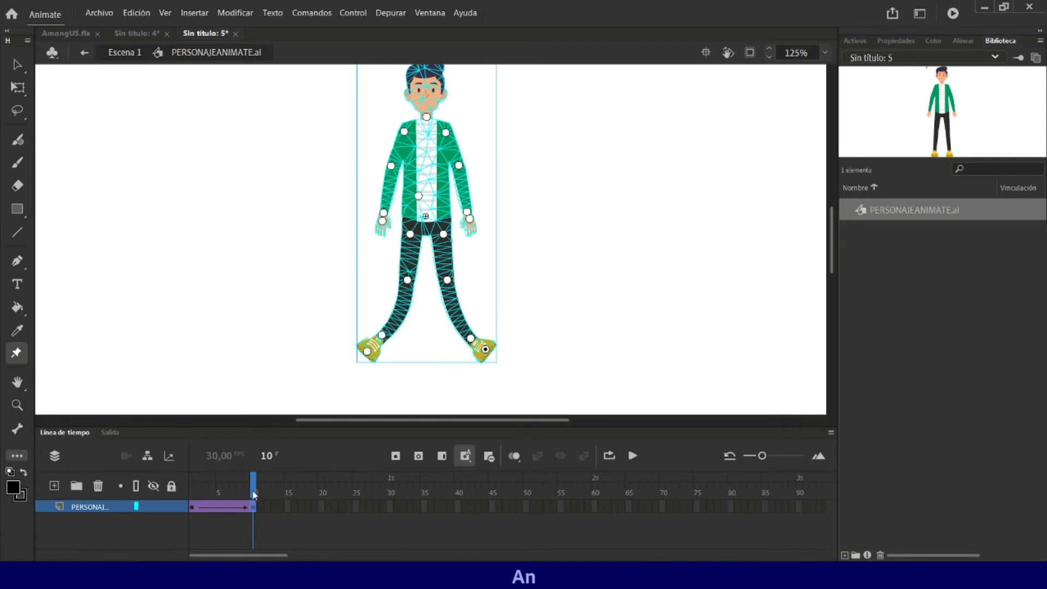
mouse_move(254, 494)
left_mouse_down()
mouse_move(197, 493)
mouse_move(253, 494)
left_mouse_up()
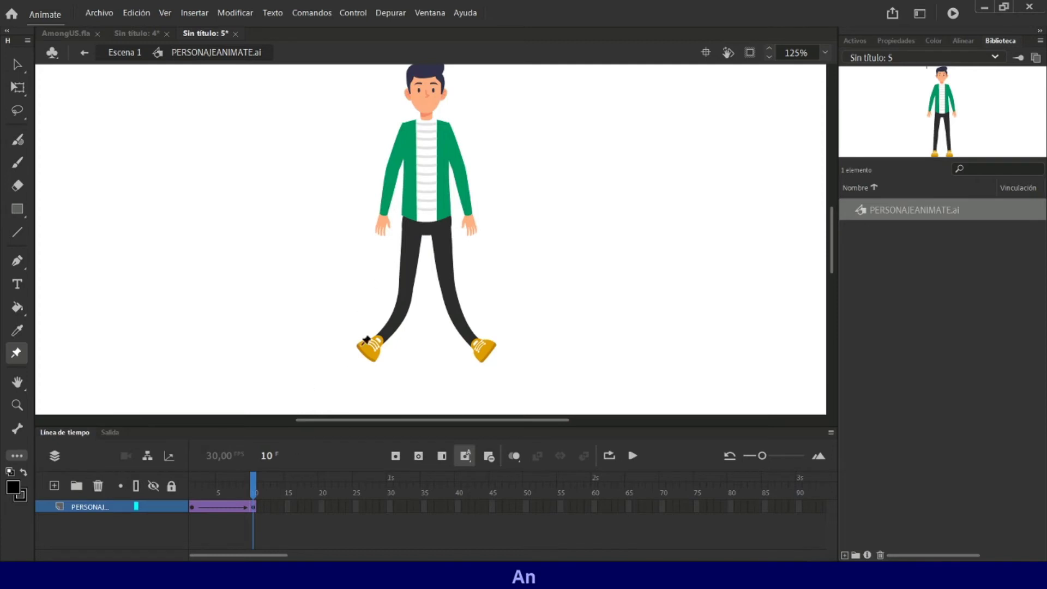
Step: Shift the neck pin slightly to the character's right at frame 10 and play the animation
left_click(427, 191)
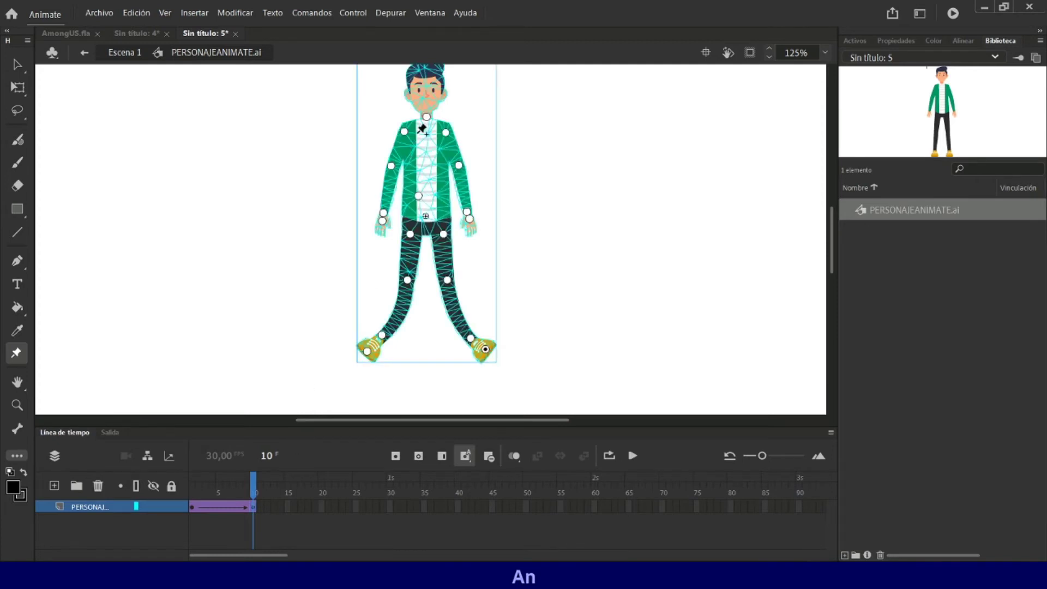
left_click_drag(427, 117, 416, 116)
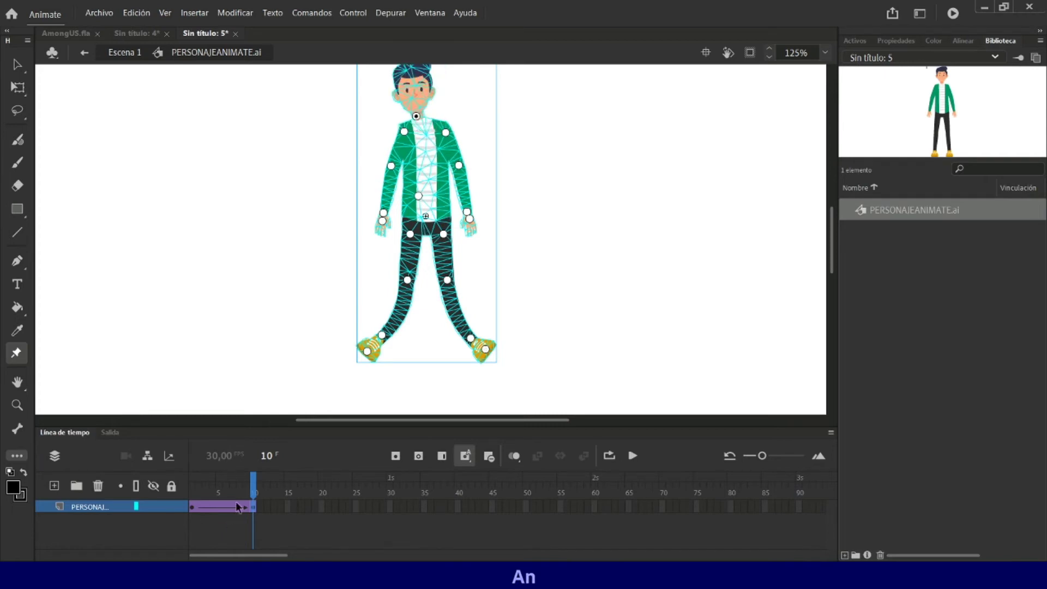
key("Return")
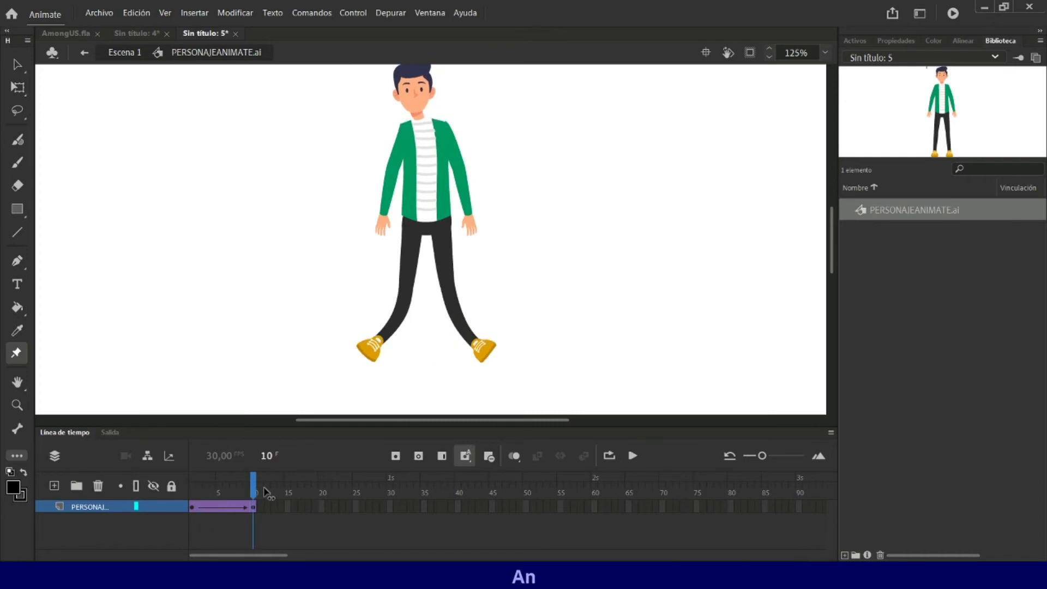
Step: Add a keyframe at frame 11, extend the tween to frame 20 and insert a keyframe there
left_click(260, 508)
left_click(260, 509)
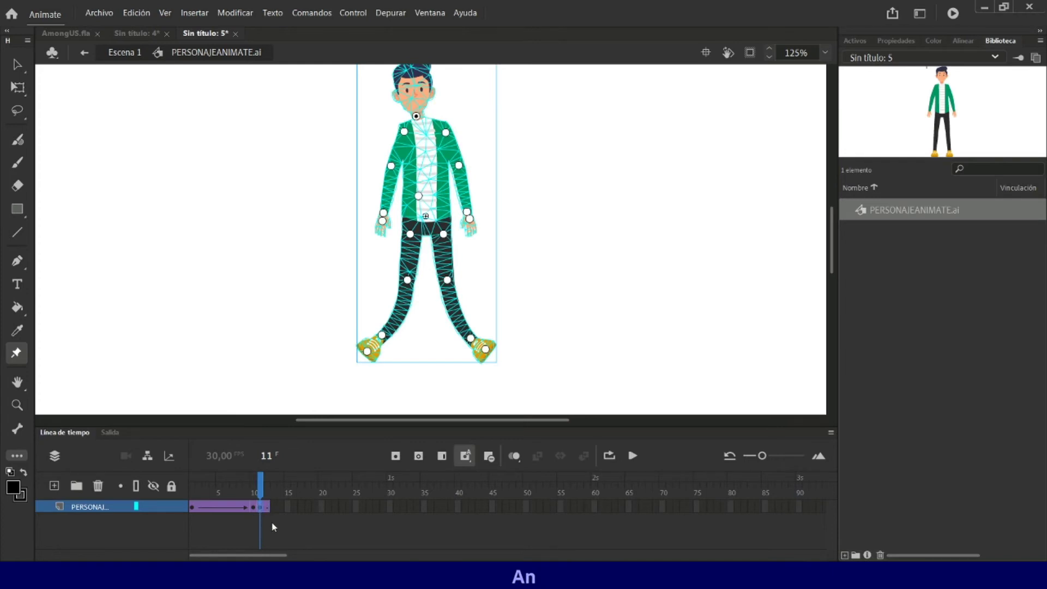
left_click_drag(273, 527, 285, 531)
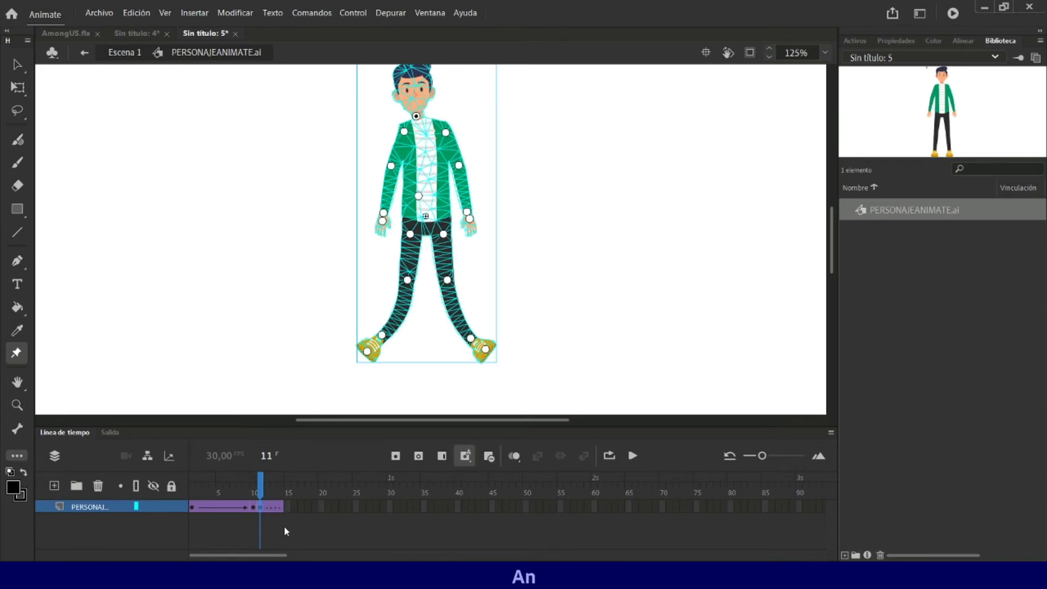
left_click(323, 509)
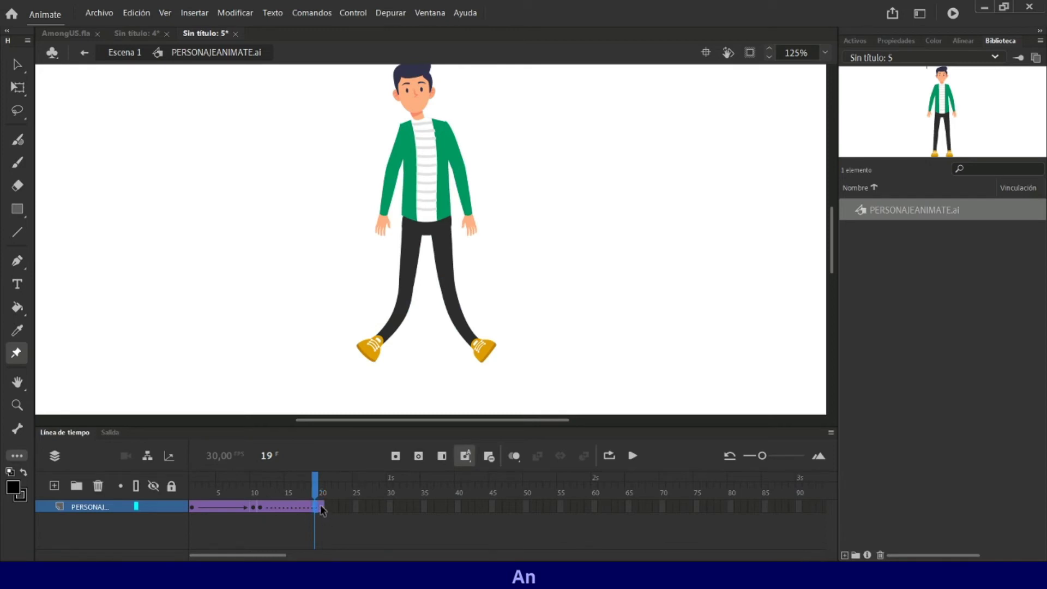
left_click(320, 507)
key("F6")
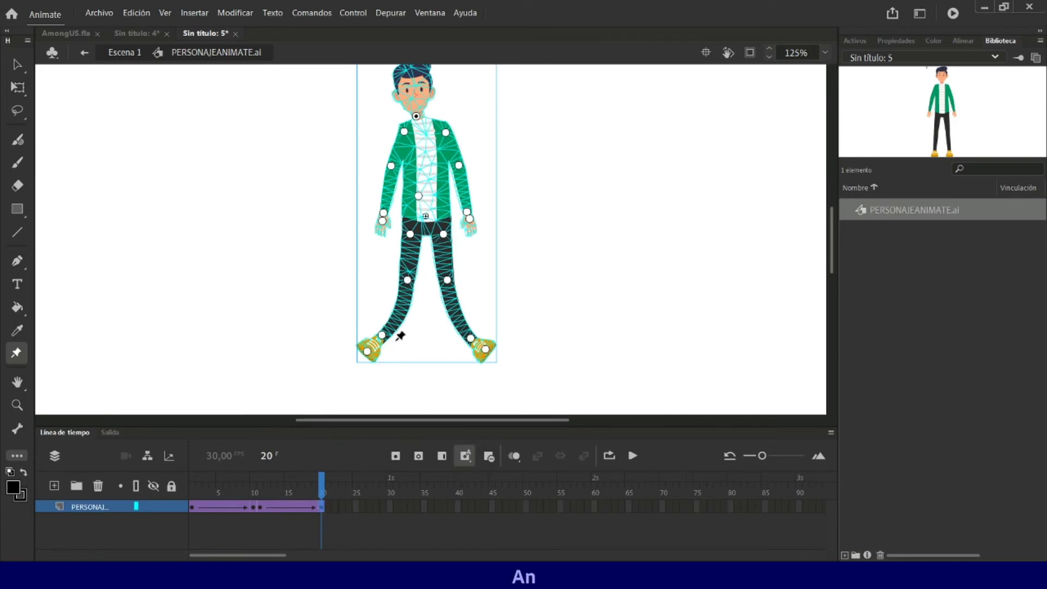
Step: Pose both legs at frame 20 by moving the ankle and foot pins inward until the shoes meet, then check the timeline
left_click_drag(384, 337, 409, 357)
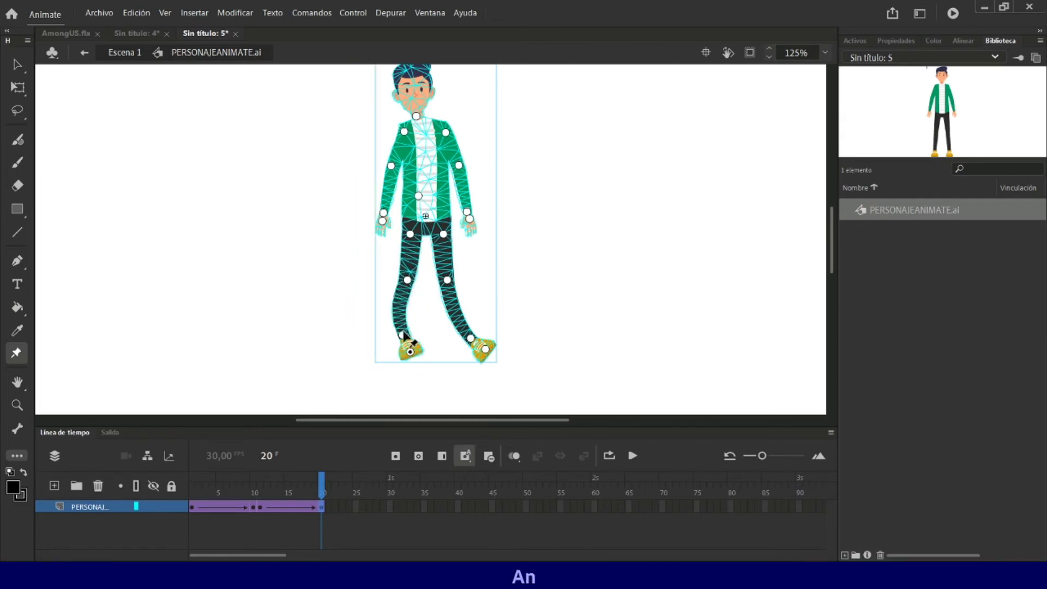
left_click_drag(401, 341, 431, 355)
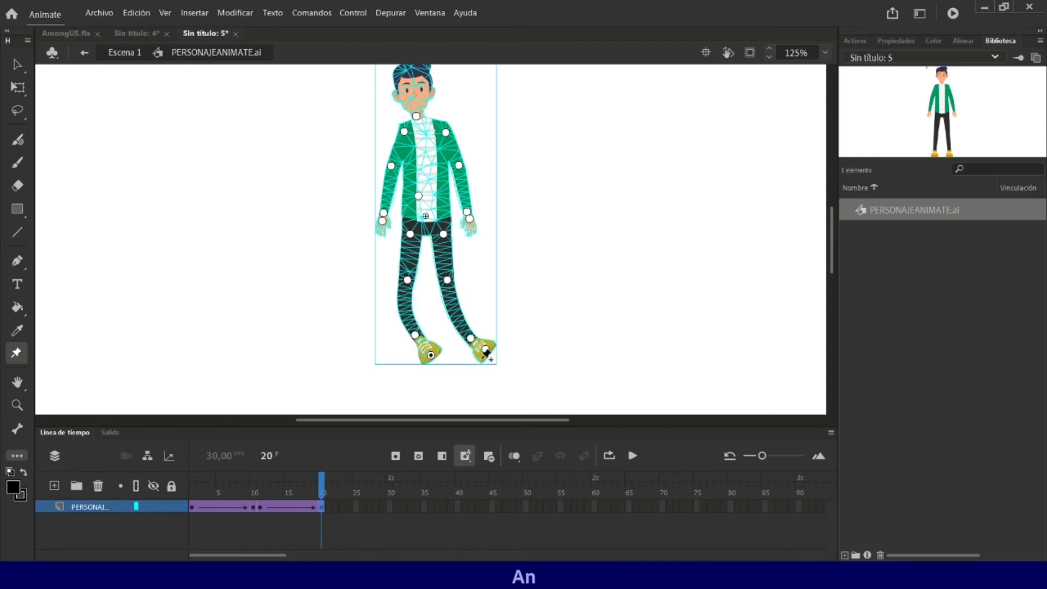
left_click_drag(485, 352, 448, 335)
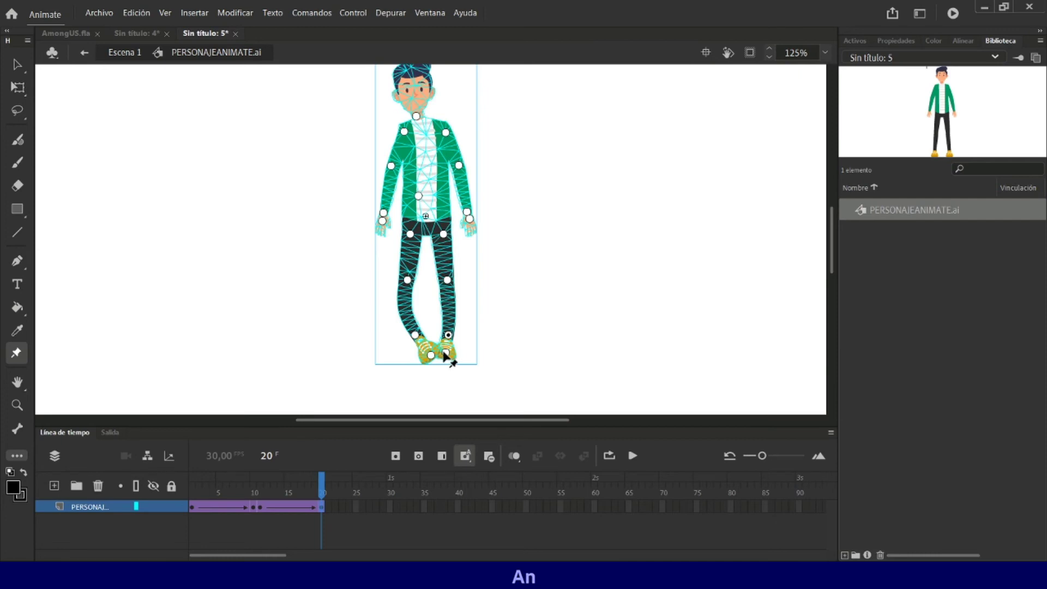
left_click(444, 352)
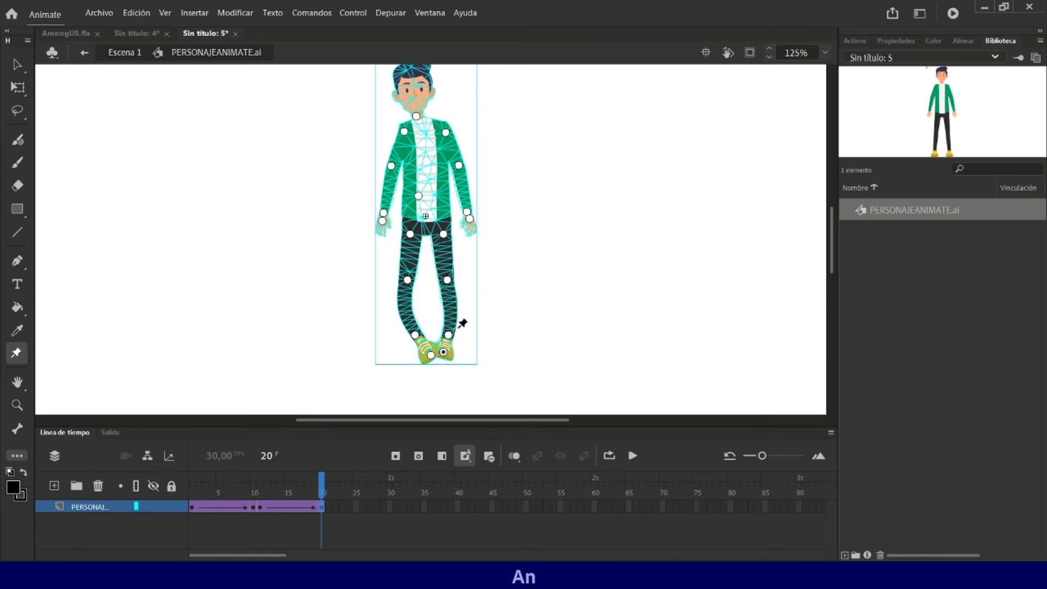
left_click(326, 495)
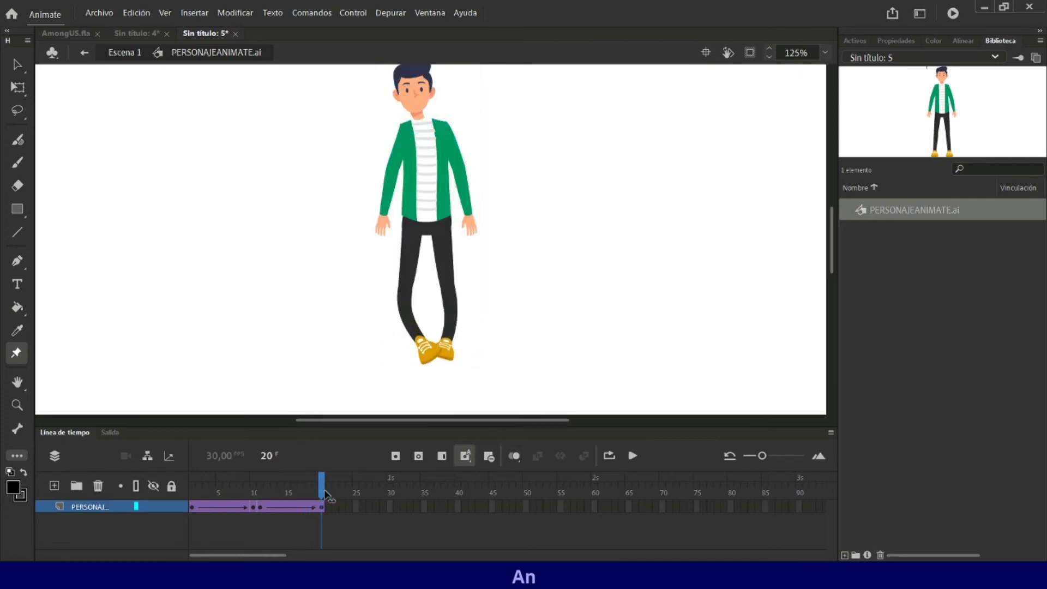
mouse_move(326, 494)
left_mouse_down()
mouse_move(295, 494)
mouse_move(322, 500)
left_mouse_up()
Step: Raise the character's right foot slightly and shift the neck pin to the character's left at frame 20, then scrub the timeline
left_click(419, 317)
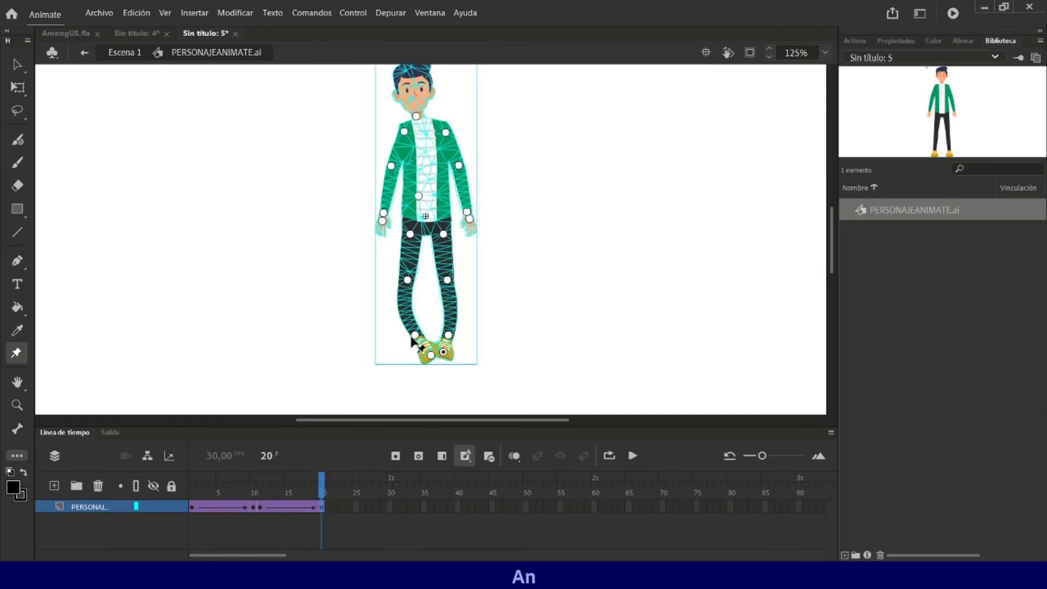
mouse_move(431, 352)
left_mouse_down()
mouse_move(414, 337)
mouse_move(426, 347)
left_mouse_up()
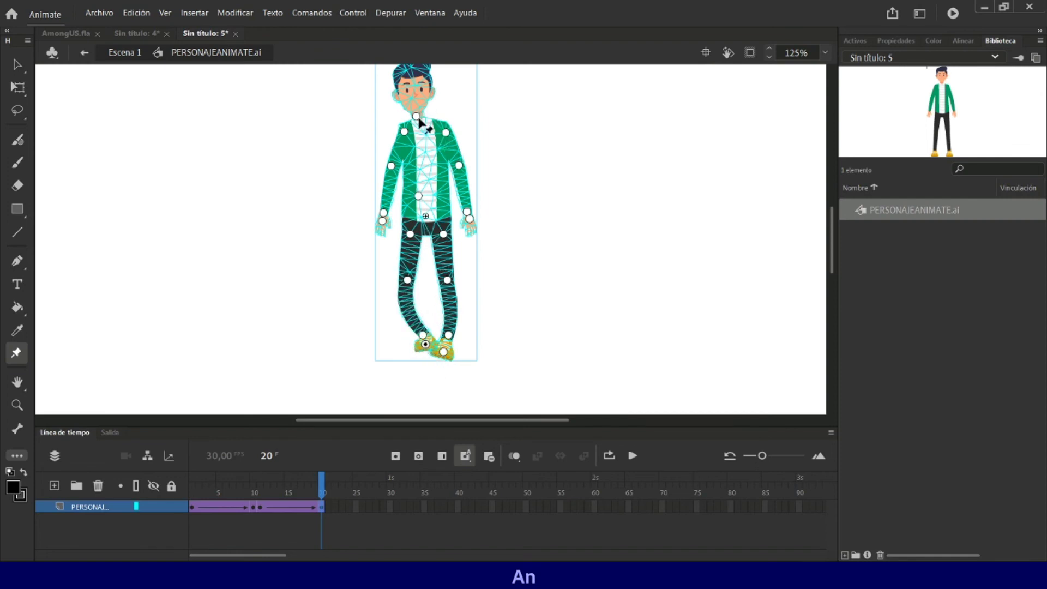
left_click_drag(417, 118, 433, 115)
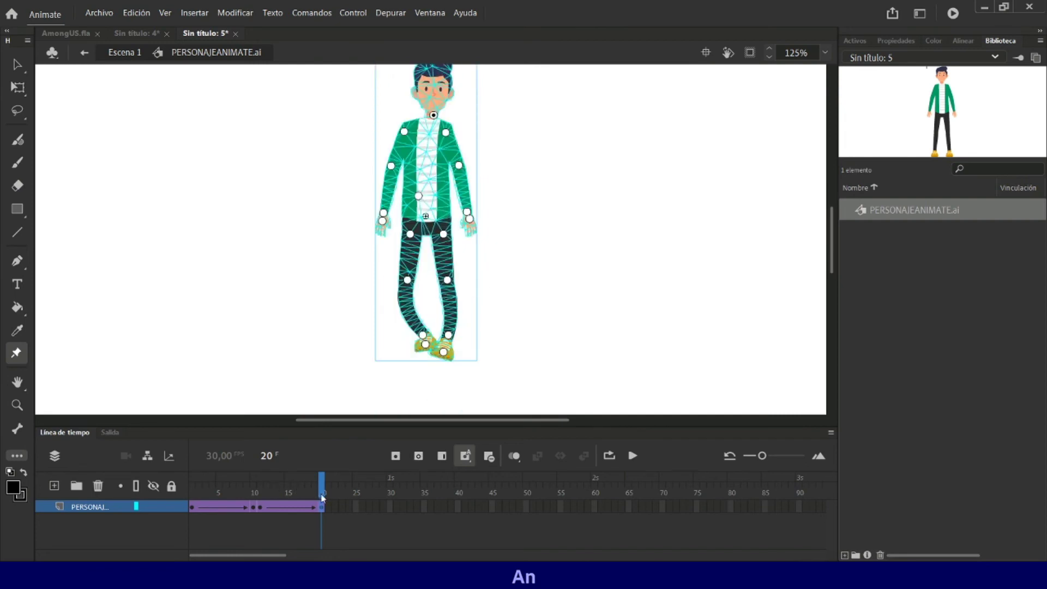
mouse_move(322, 498)
left_mouse_down()
mouse_move(192, 491)
mouse_move(331, 487)
left_mouse_up()
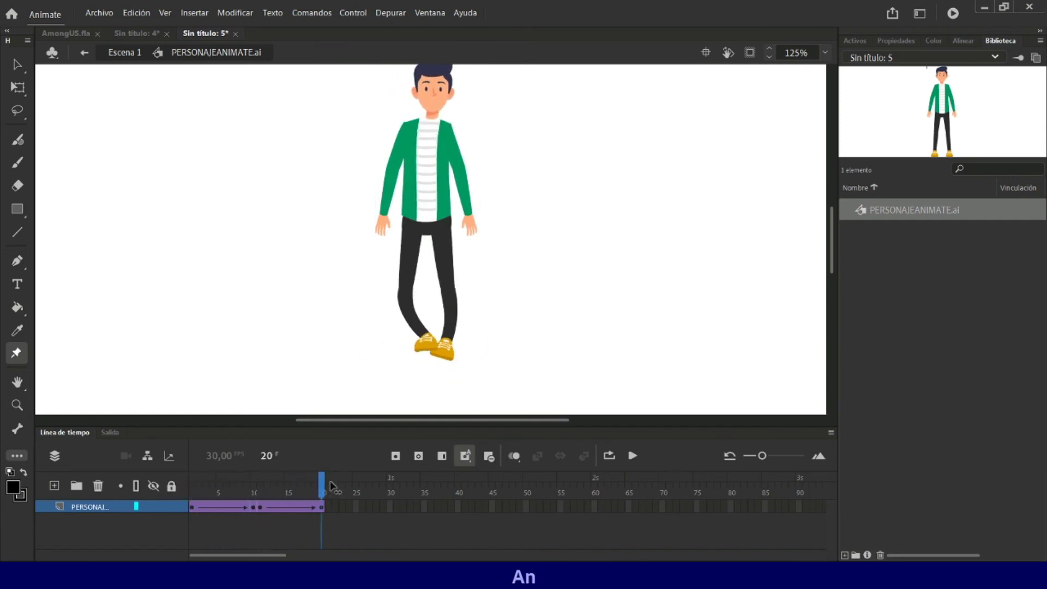
Step: Test the current scene to watch the character animation play, then close the preview window
left_click(353, 13)
mouse_move(550, 144)
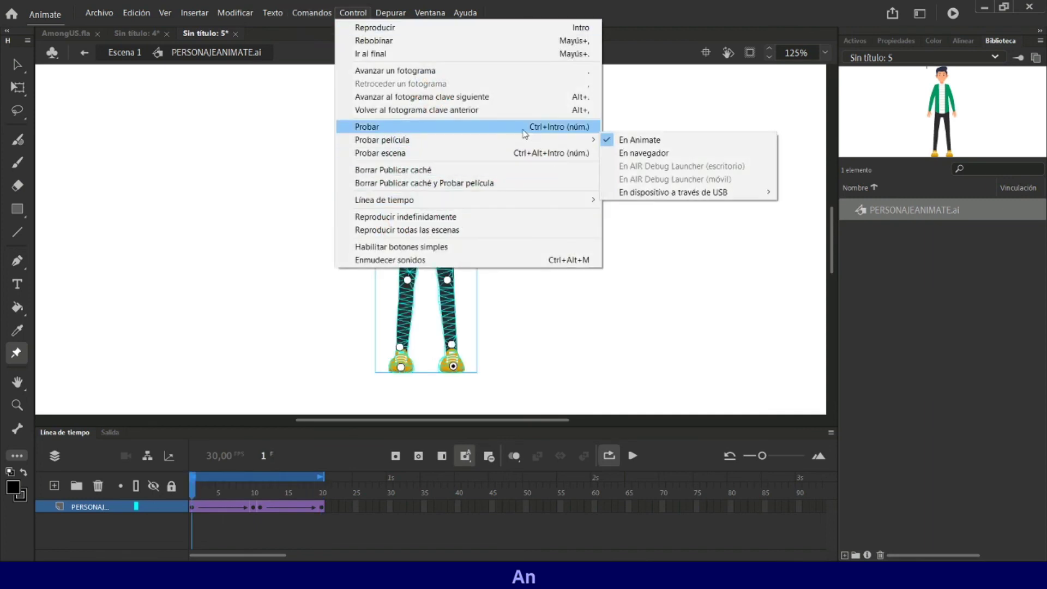
left_click(510, 154)
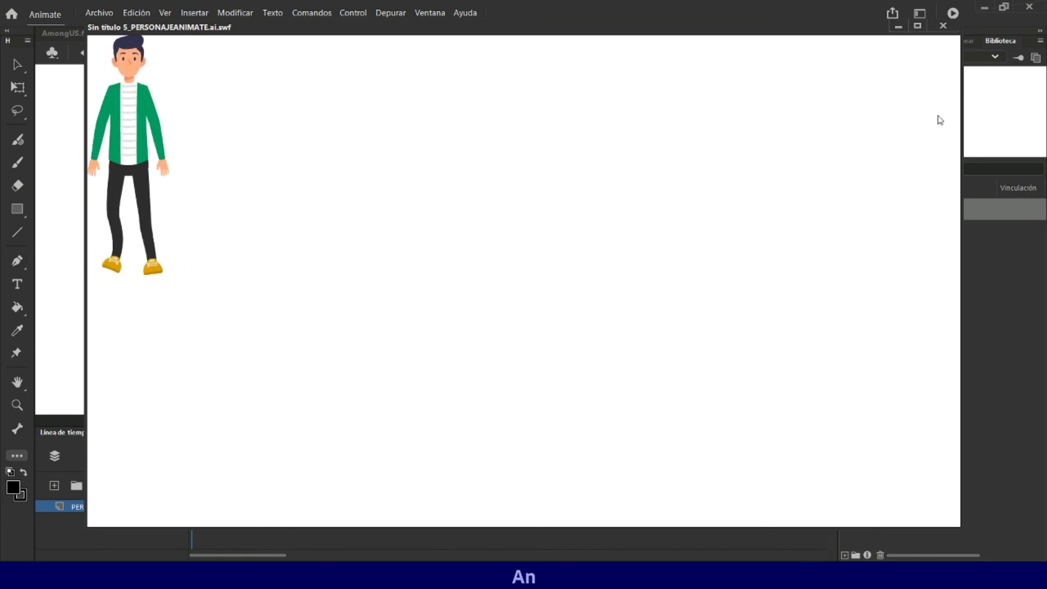
left_click(945, 26)
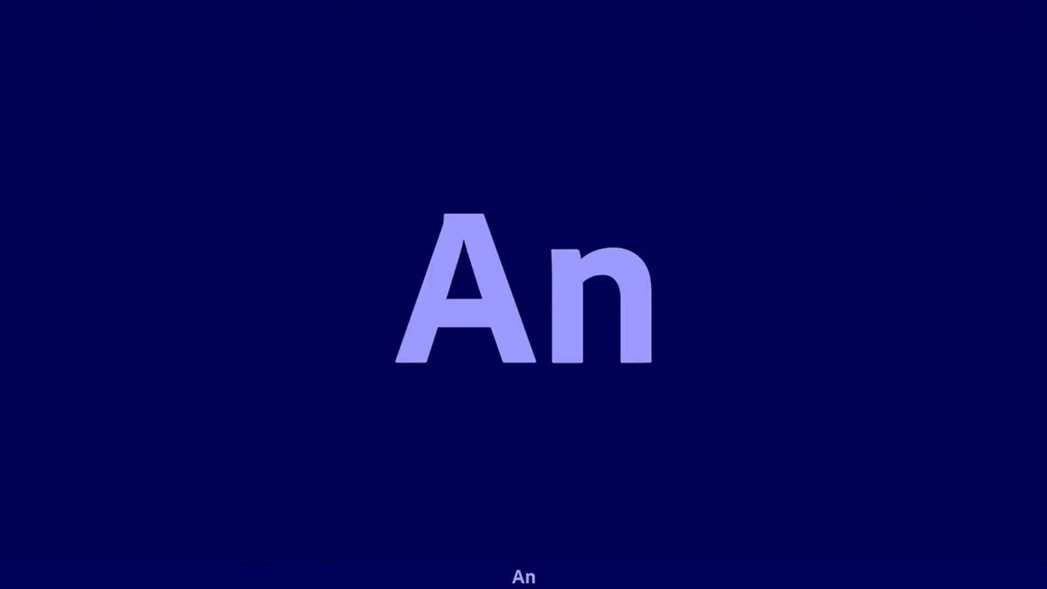